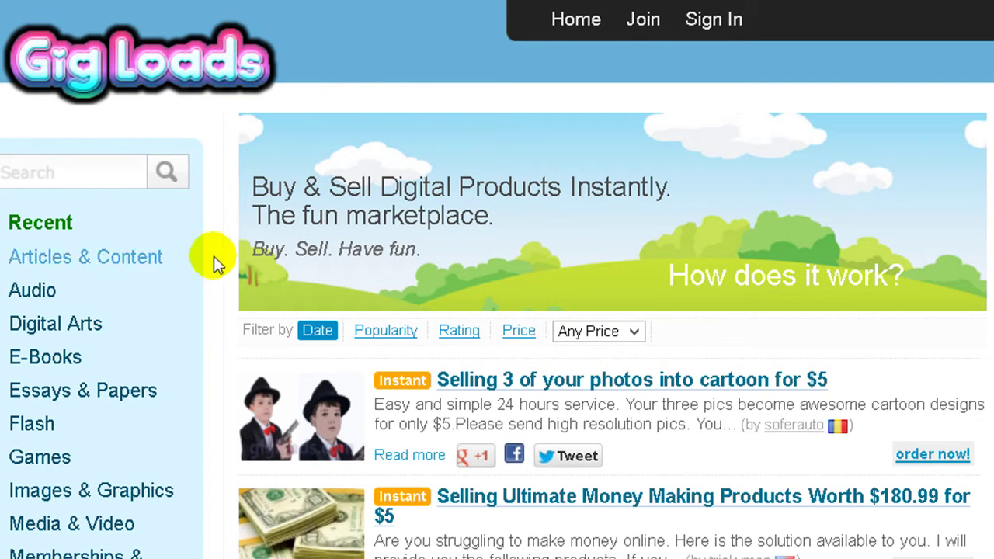
Sign in to the GigLoads seller account and open the Seller options menu
{"action": "scroll", "coordinate": [497, 279], "scroll_direction": "down", "scroll_amount": 2}
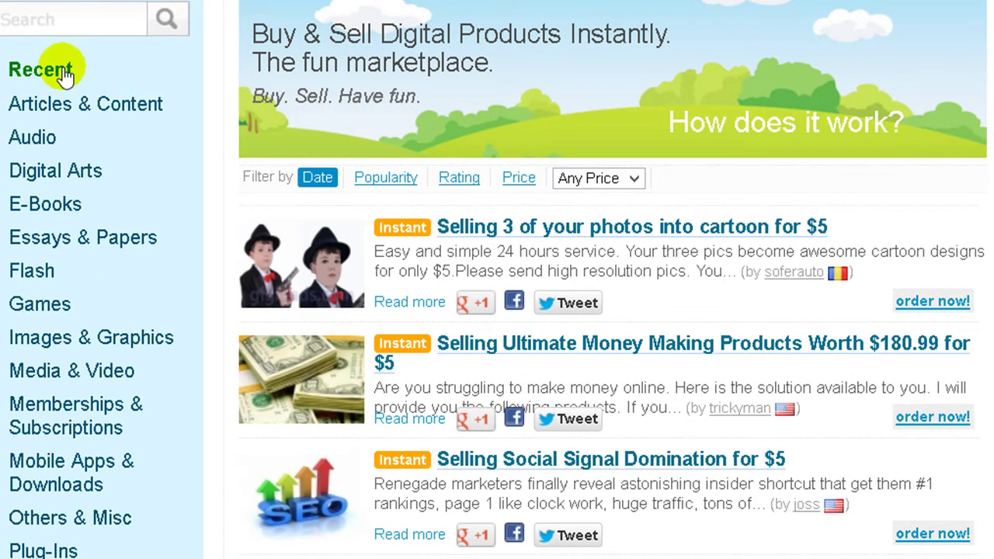
{"action": "scroll", "coordinate": [497, 280], "scroll_direction": "up", "scroll_amount": 2}
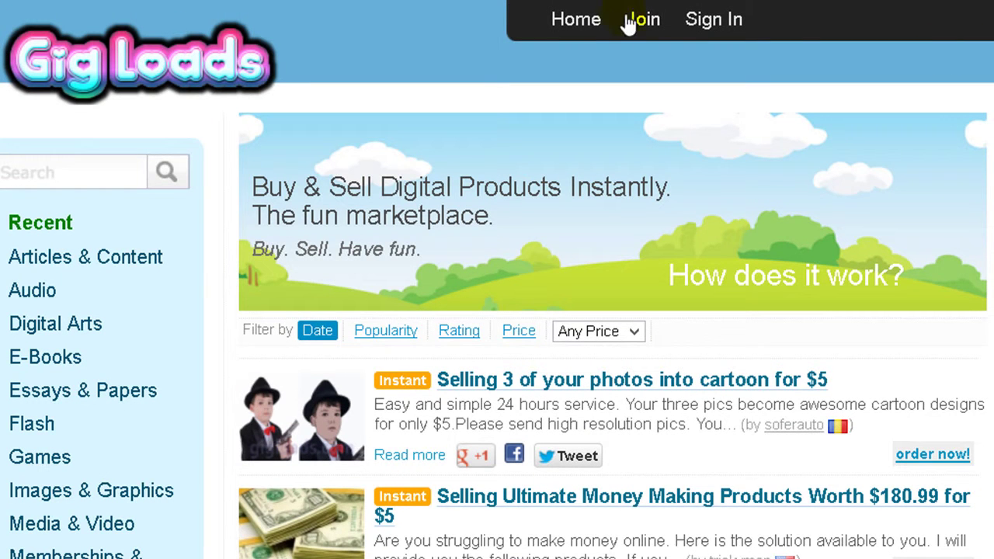
{"action": "left_click", "coordinate": [709, 25]}
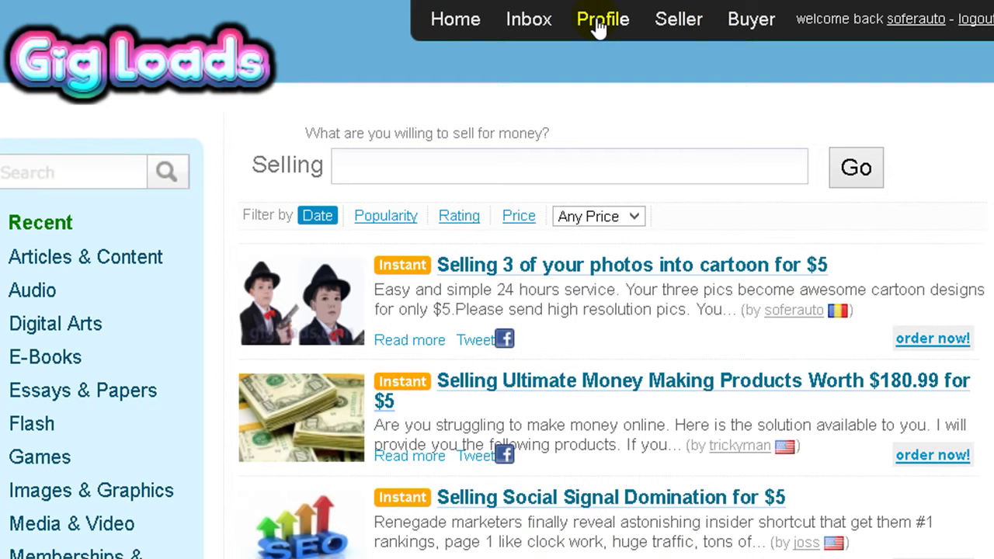
{"action": "left_click", "coordinate": [638, 28]}
{"action": "mouse_move", "coordinate": [603, 19]}
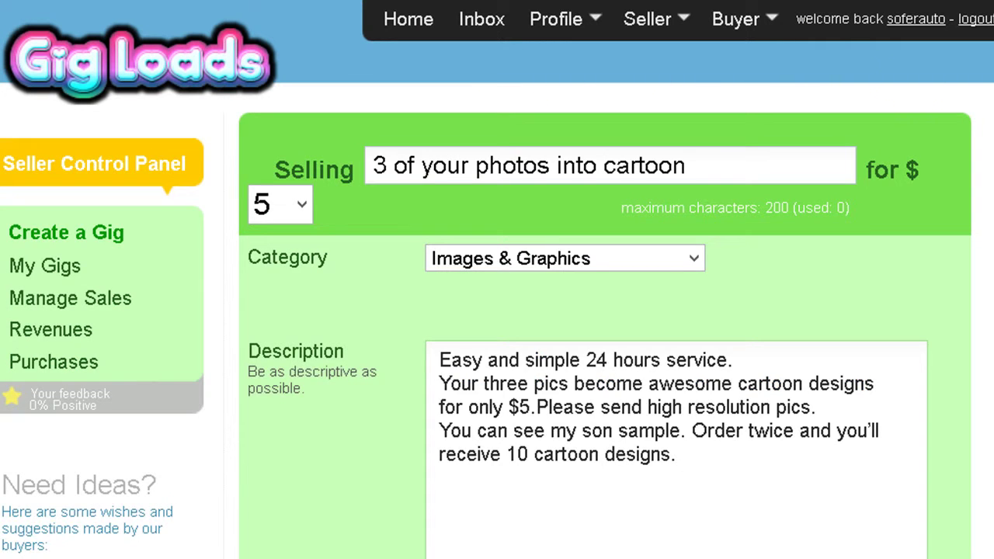
{"action": "mouse_move", "coordinate": [562, 20]}
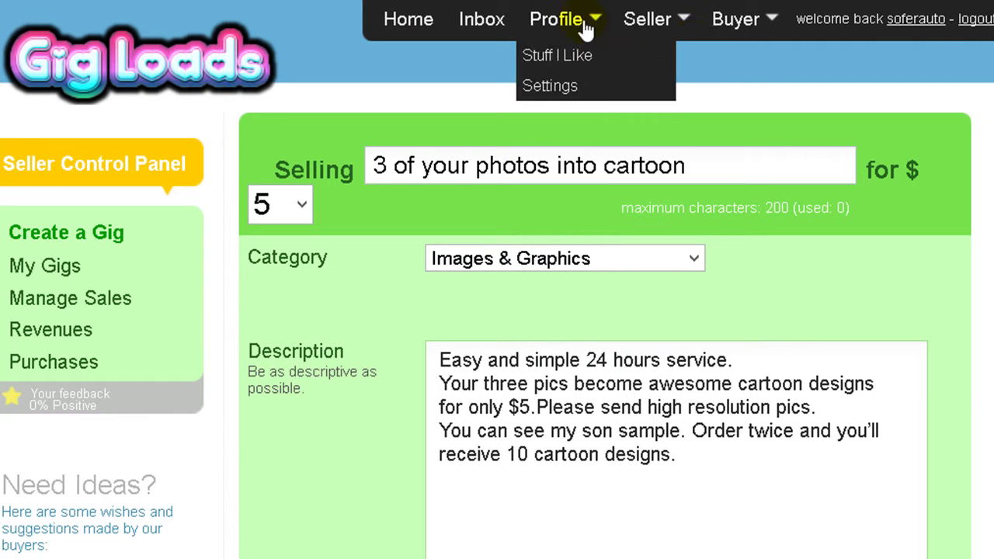
{"action": "left_click", "coordinate": [664, 56]}
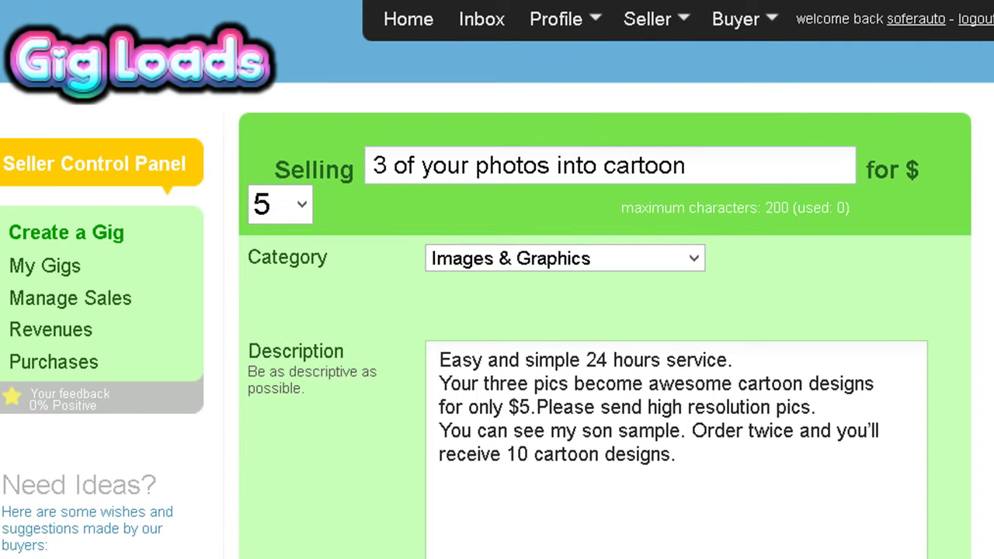
{"action": "scroll", "coordinate": [497, 310], "scroll_direction": "down", "scroll_amount": 1}
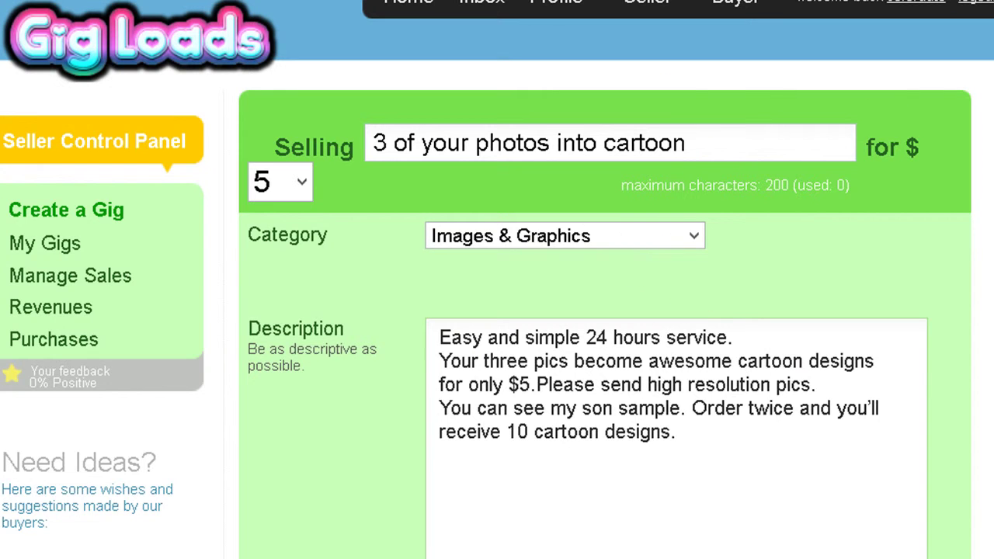
{"action": "scroll", "coordinate": [792, 381], "scroll_direction": "down", "scroll_amount": 2}
{"action": "scroll", "coordinate": [688, 158], "scroll_direction": "down", "scroll_amount": 3}
{"action": "scroll", "coordinate": [688, 158], "scroll_direction": "down", "scroll_amount": 2}
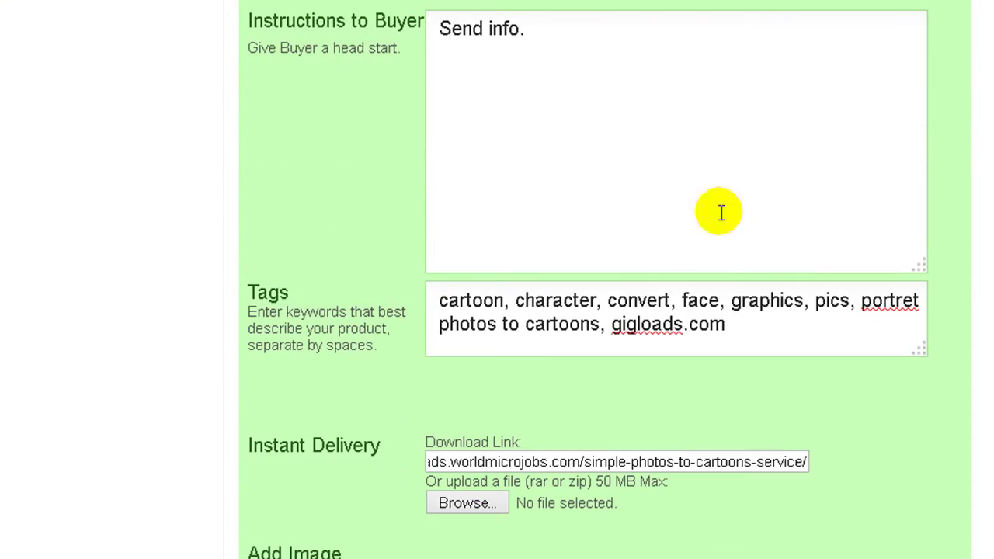
{"action": "scroll", "coordinate": [921, 366], "scroll_direction": "down", "scroll_amount": 3}
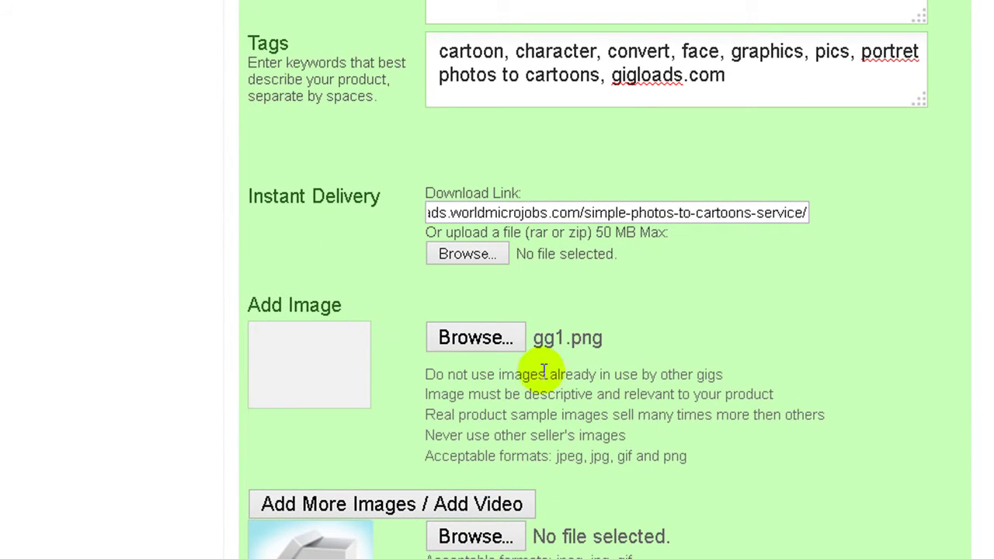
{"action": "scroll", "coordinate": [843, 495], "scroll_direction": "down", "scroll_amount": 3}
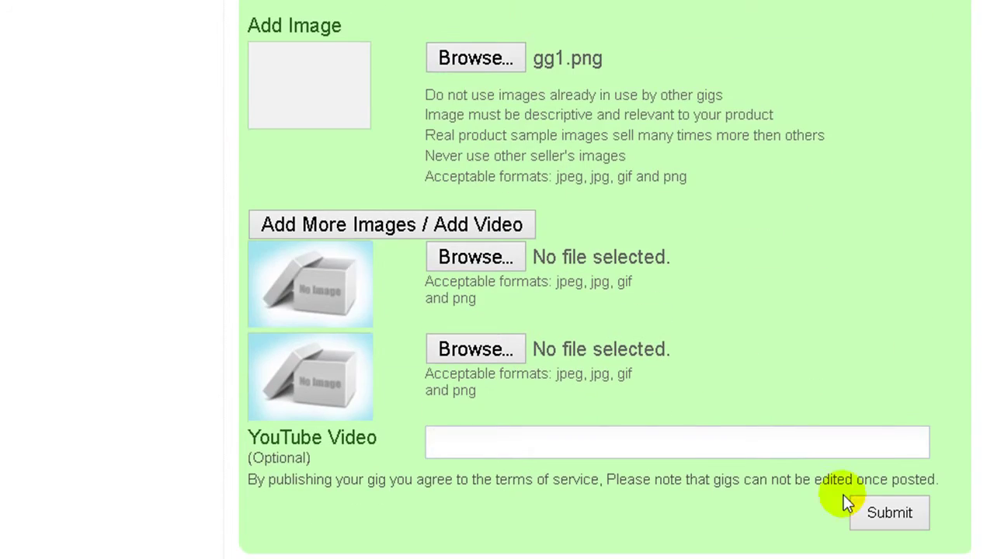
{"action": "left_click", "coordinate": [613, 443]}
{"action": "scroll", "coordinate": [614, 443], "scroll_direction": "up", "scroll_amount": 5}
{"action": "scroll", "coordinate": [613, 444], "scroll_direction": "up", "scroll_amount": 5}
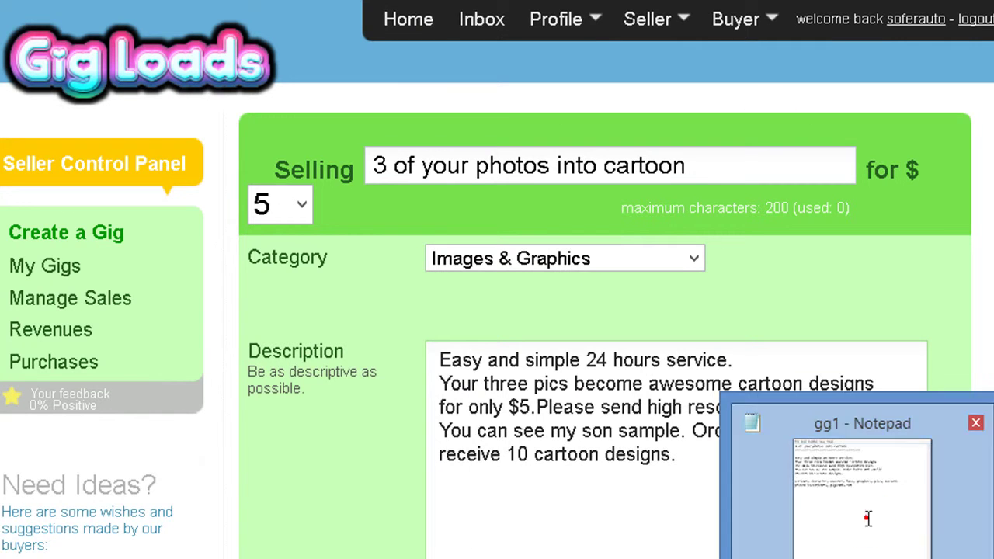
Check the gig title, description and keyword lines in the gg1 notes, then return to the form
{"action": "left_click", "coordinate": [867, 518]}
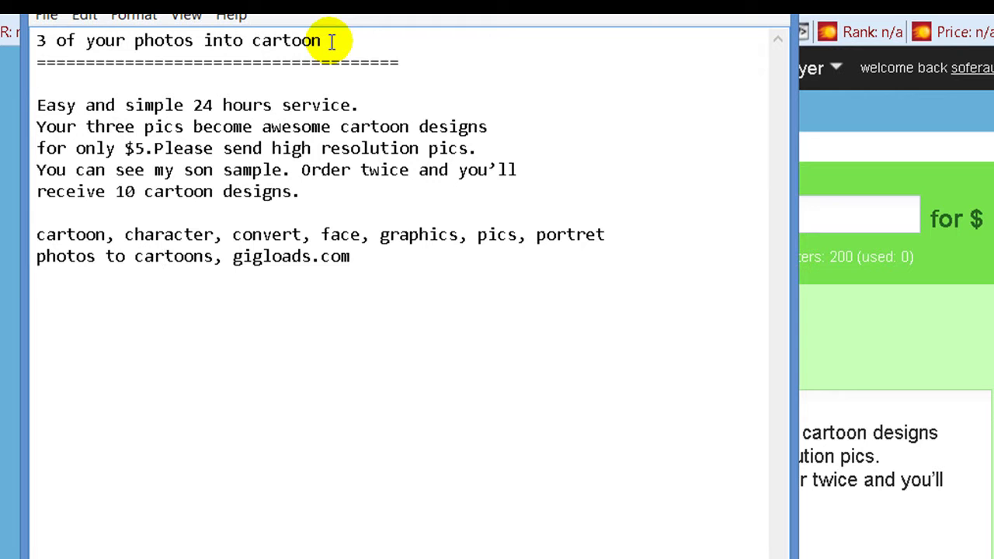
{"action": "left_click_drag", "start_coordinate": [321, 40], "coordinate": [31, 41]}
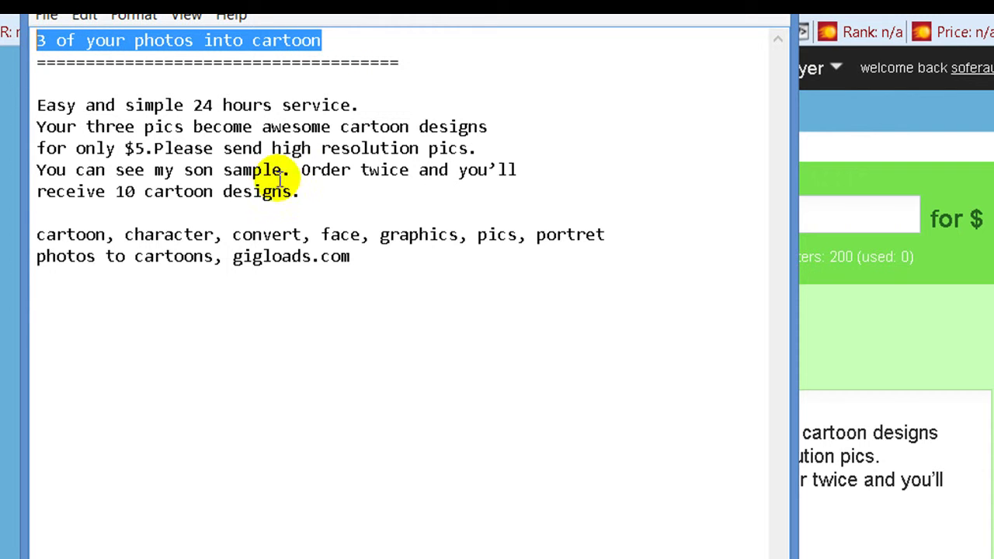
{"action": "left_click", "coordinate": [316, 192]}
{"action": "left_click_drag", "start_coordinate": [317, 191], "coordinate": [23, 105]}
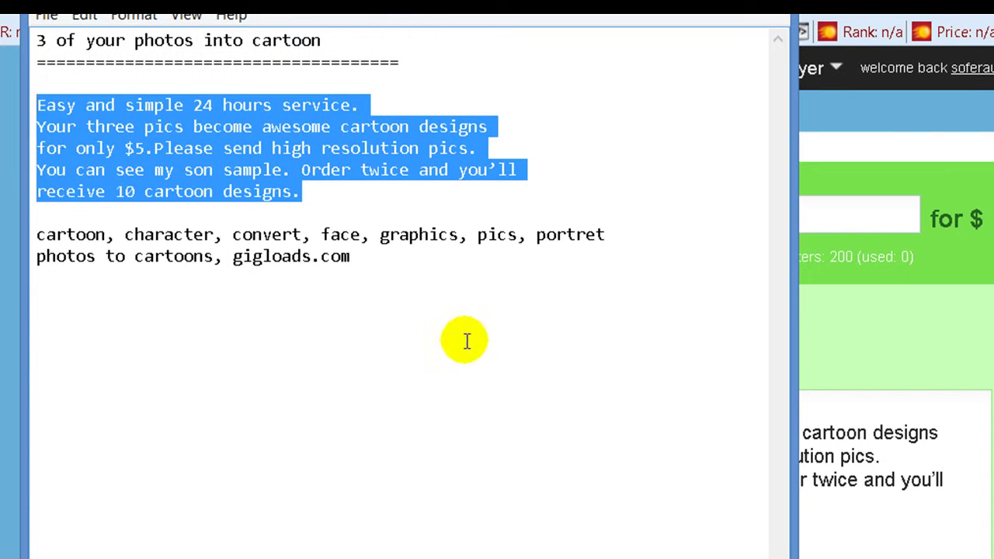
{"action": "left_click", "coordinate": [404, 304]}
{"action": "left_click_drag", "start_coordinate": [353, 256], "coordinate": [34, 233]}
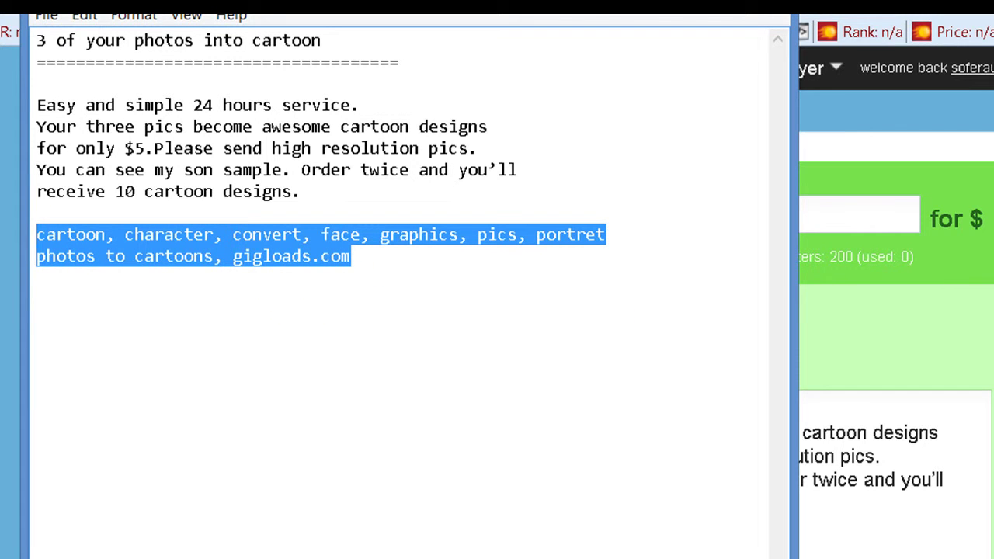
{"action": "key", "text": "alt+Tab"}
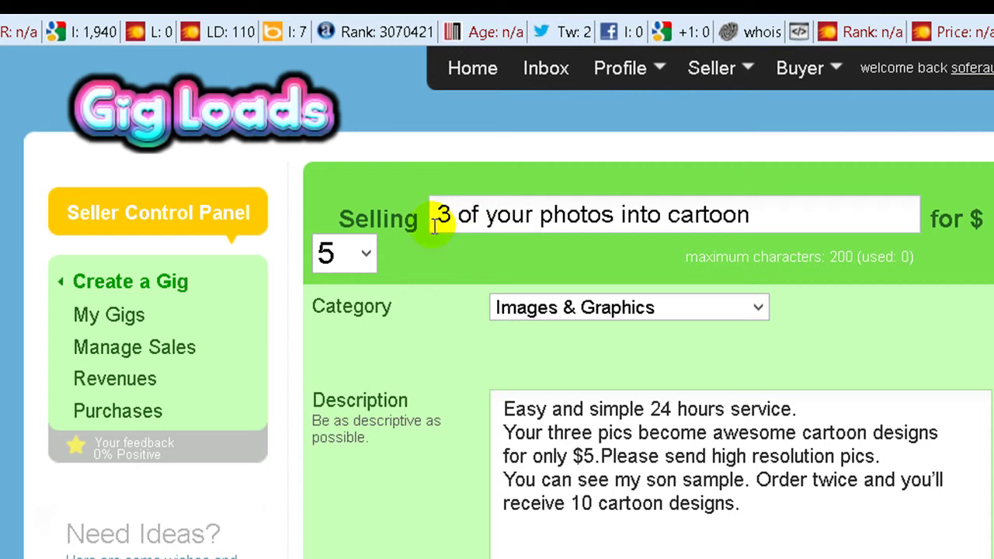
{"action": "left_click", "coordinate": [367, 256]}
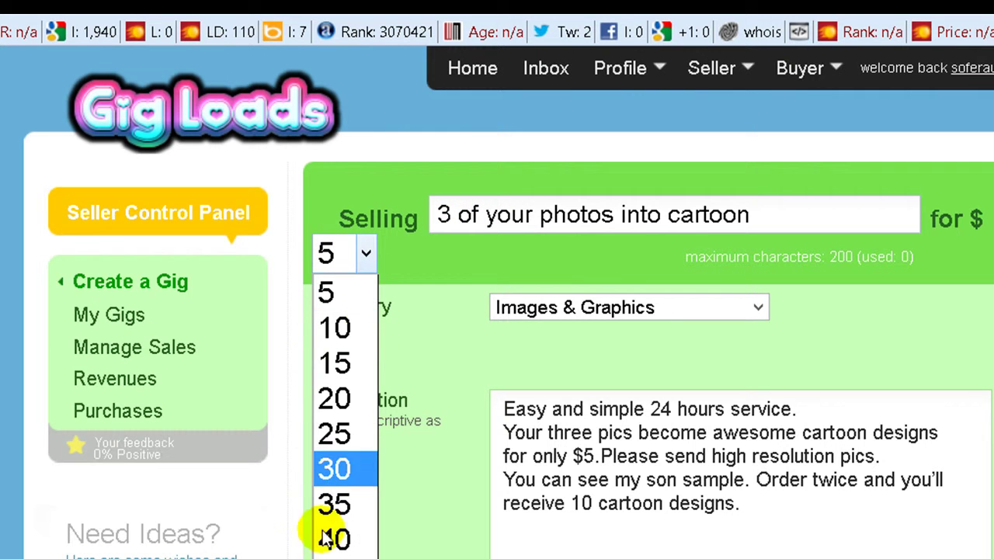
{"action": "left_click", "coordinate": [412, 334]}
{"action": "left_click", "coordinate": [758, 307]}
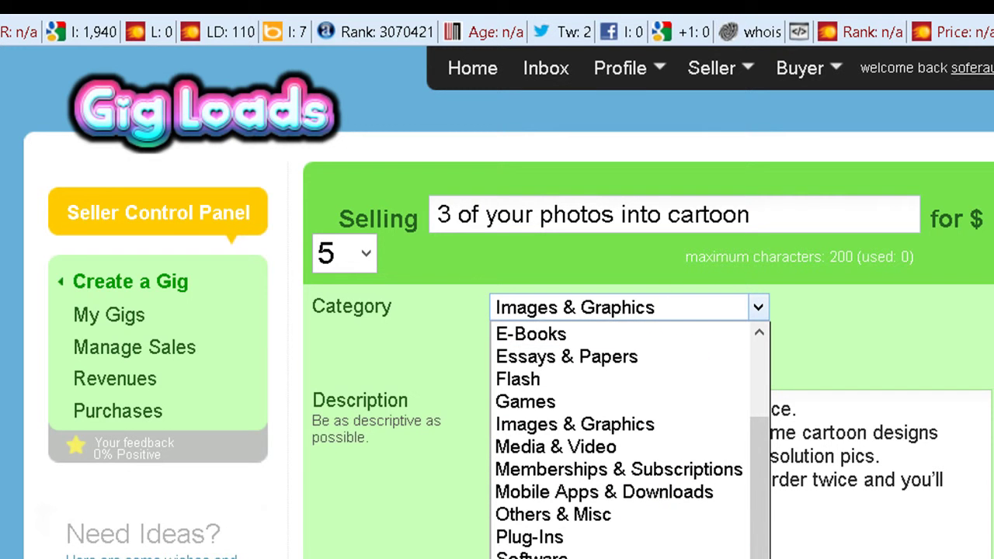
{"action": "left_click", "coordinate": [629, 424]}
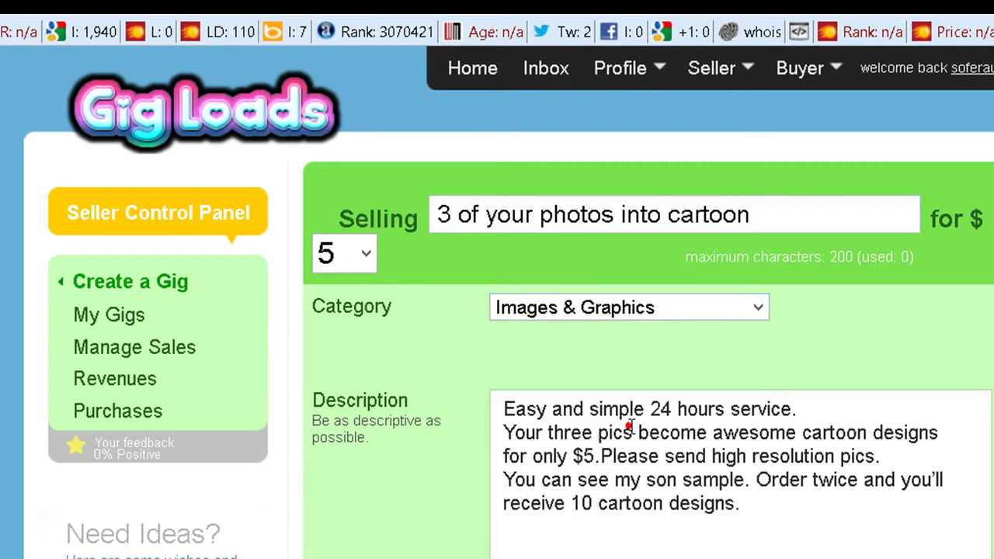
{"action": "scroll", "coordinate": [497, 280], "scroll_direction": "down", "scroll_amount": 3}
{"action": "scroll", "coordinate": [497, 279], "scroll_direction": "down", "scroll_amount": 2}
{"action": "scroll", "coordinate": [497, 310], "scroll_direction": "down", "scroll_amount": 4}
{"action": "scroll", "coordinate": [497, 311], "scroll_direction": "down", "scroll_amount": 2}
{"action": "scroll", "coordinate": [497, 310], "scroll_direction": "up", "scroll_amount": 4}
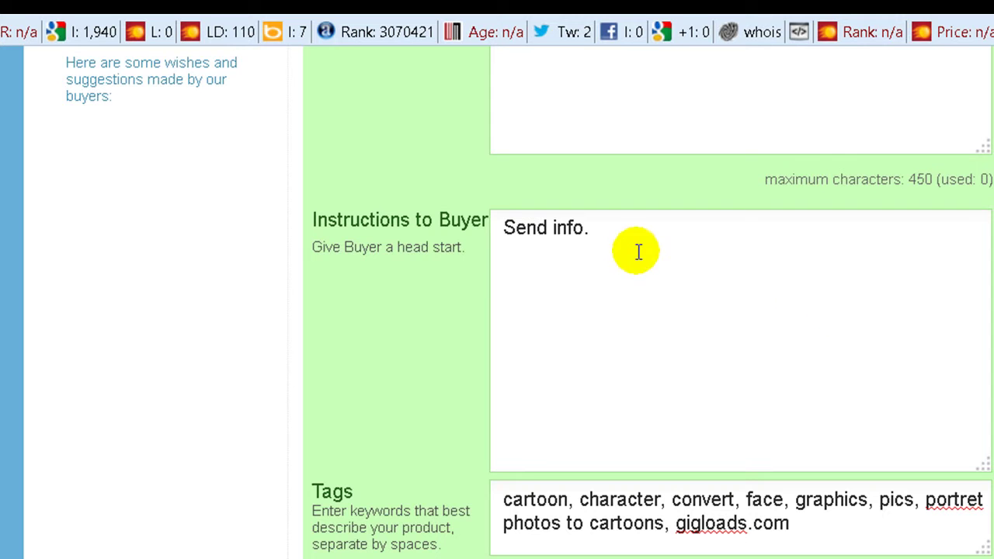
Review the instructions and tags text in the cartoon gig form
{"action": "left_click", "coordinate": [621, 231]}
{"action": "scroll", "coordinate": [815, 311], "scroll_direction": "down", "scroll_amount": 2}
{"action": "scroll", "coordinate": [815, 310], "scroll_direction": "down", "scroll_amount": 1}
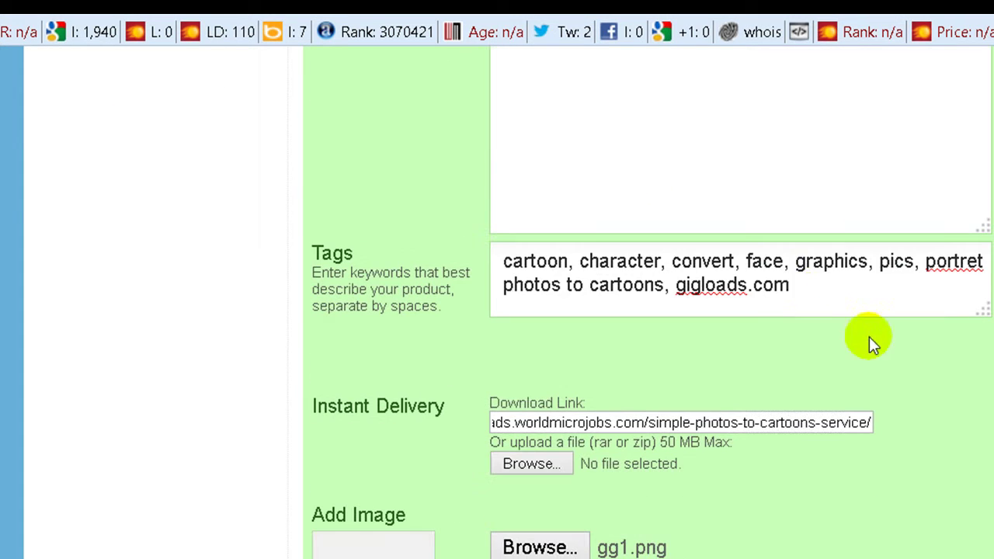
{"action": "left_click_drag", "start_coordinate": [804, 284], "coordinate": [506, 262]}
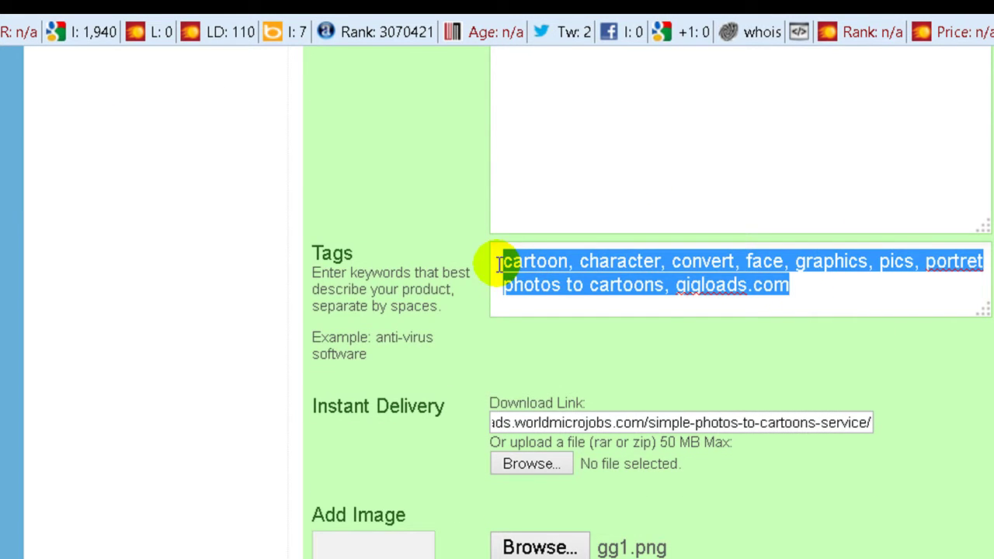
{"action": "left_click", "coordinate": [812, 285]}
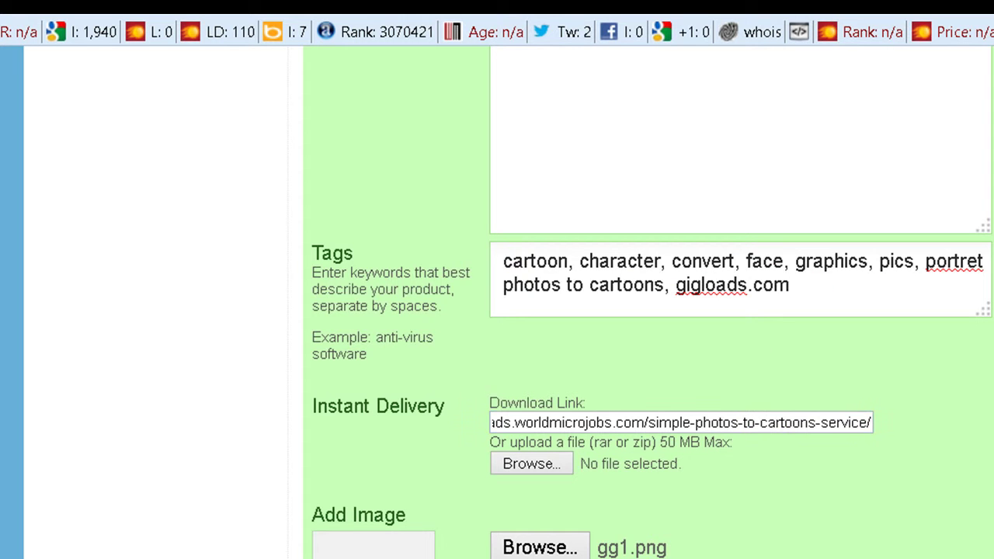
Skip the optional YouTube link and submit the $5 cartoon photos gig
{"action": "scroll", "coordinate": [983, 329], "scroll_direction": "down", "scroll_amount": 3}
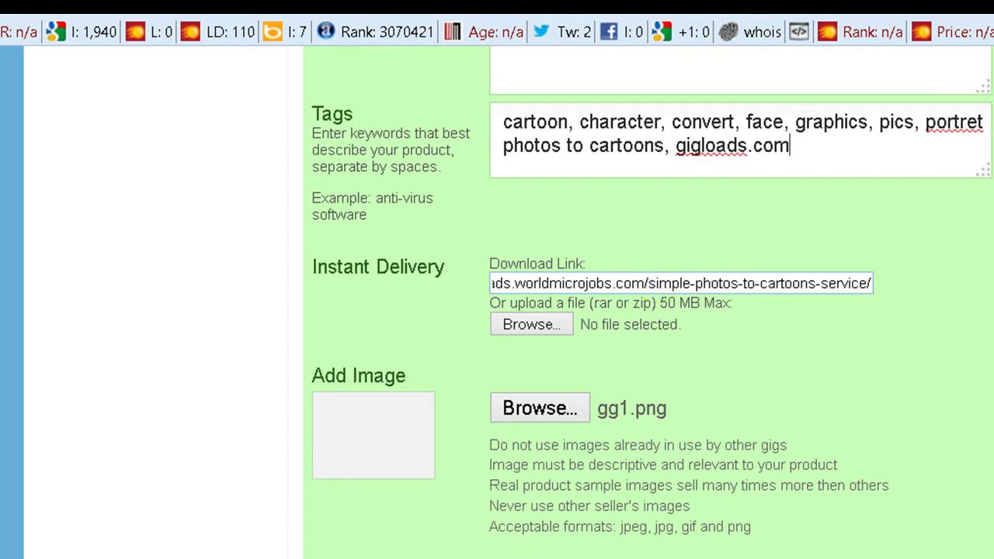
{"action": "scroll", "coordinate": [651, 314], "scroll_direction": "down", "scroll_amount": 1}
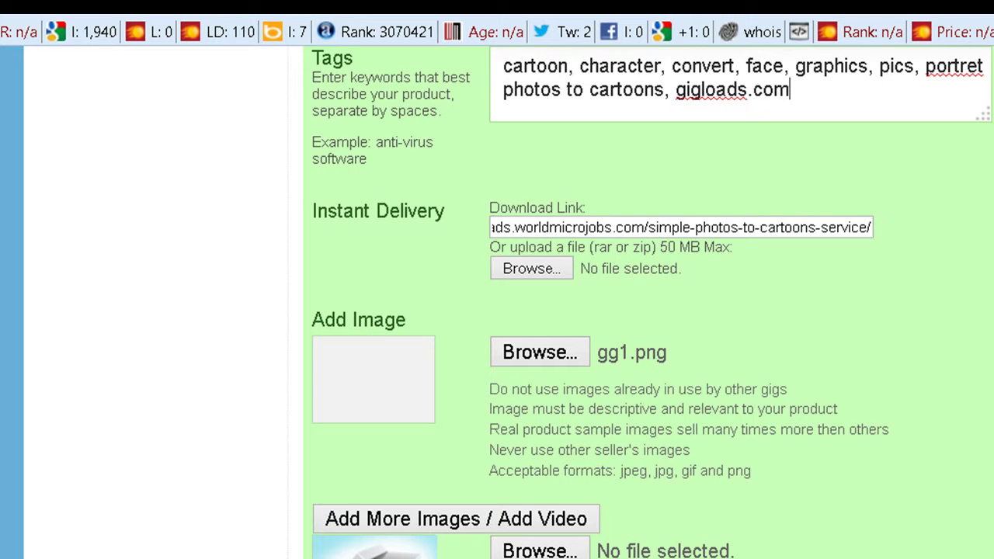
{"action": "scroll", "coordinate": [651, 313], "scroll_direction": "down", "scroll_amount": 1}
{"action": "scroll", "coordinate": [652, 314], "scroll_direction": "down", "scroll_amount": 1}
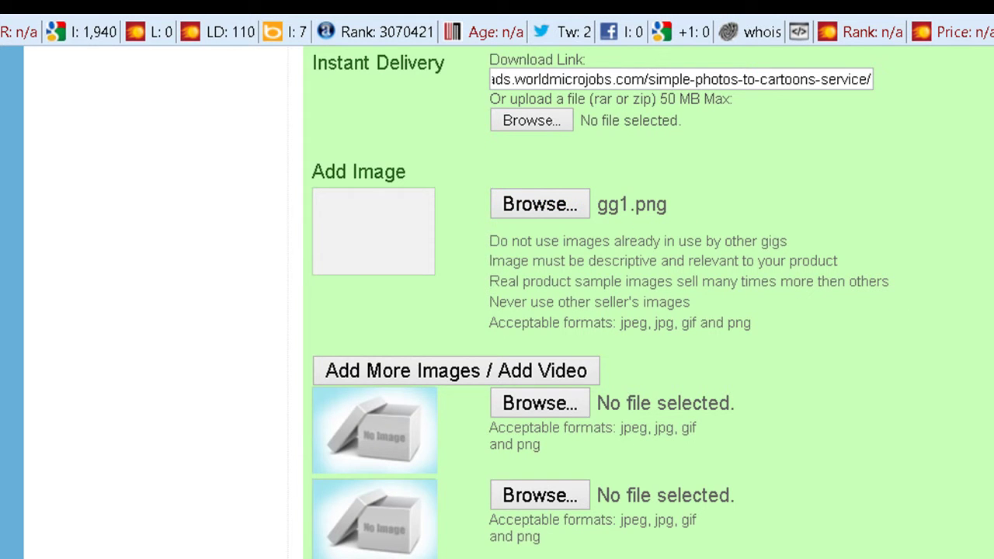
{"action": "scroll", "coordinate": [543, 311], "scroll_direction": "down", "scroll_amount": 2}
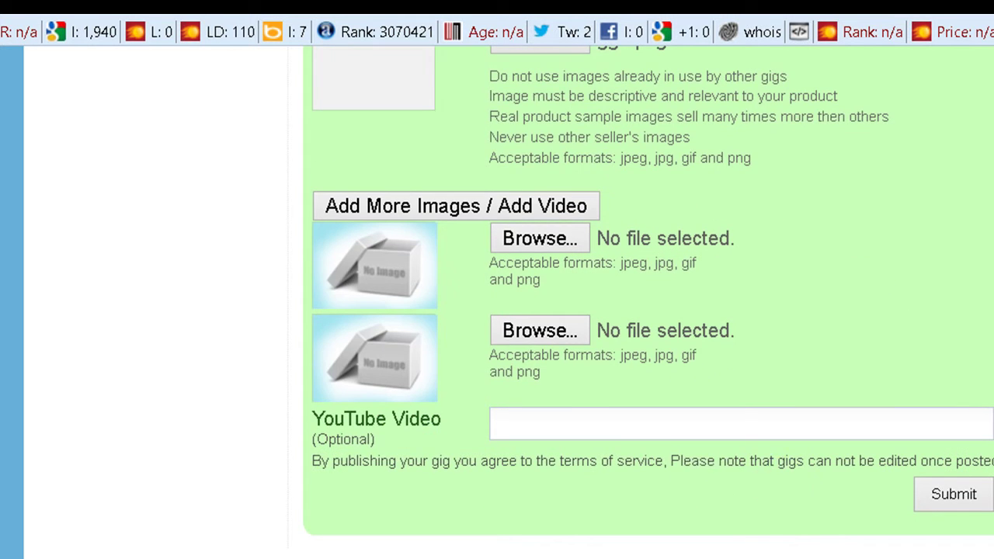
{"action": "left_click", "coordinate": [545, 415]}
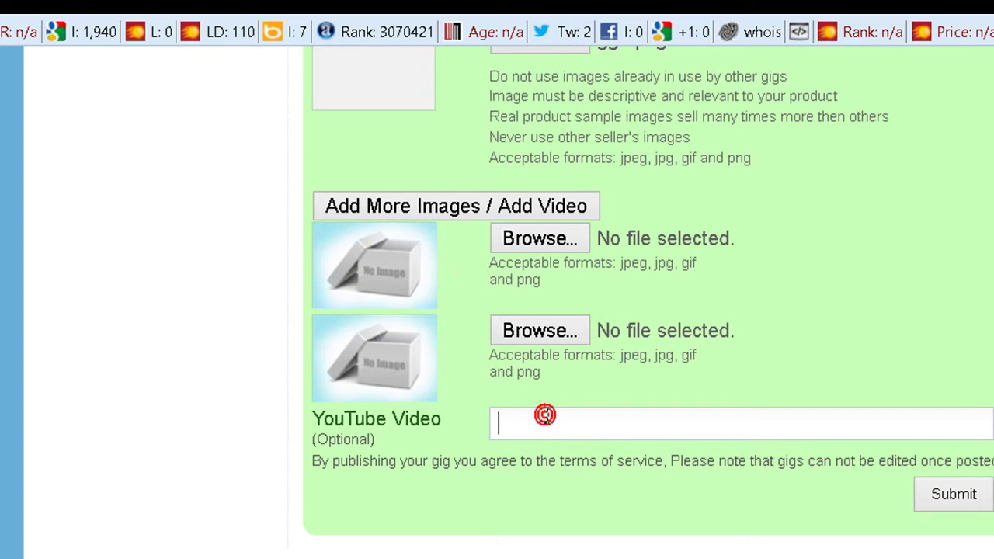
{"action": "left_click", "coordinate": [971, 497]}
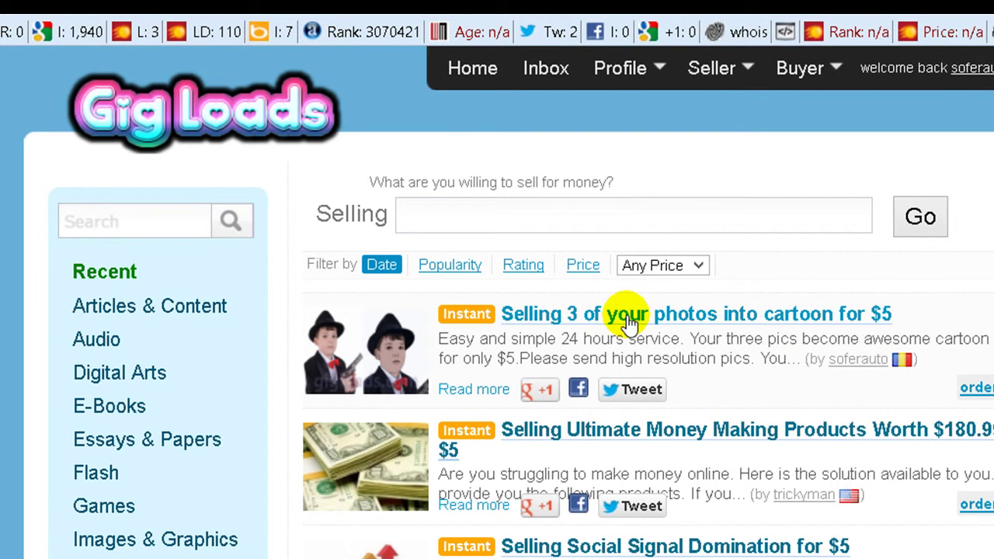
View the new cartoon photos gig's detail page
{"action": "left_click", "coordinate": [628, 318]}
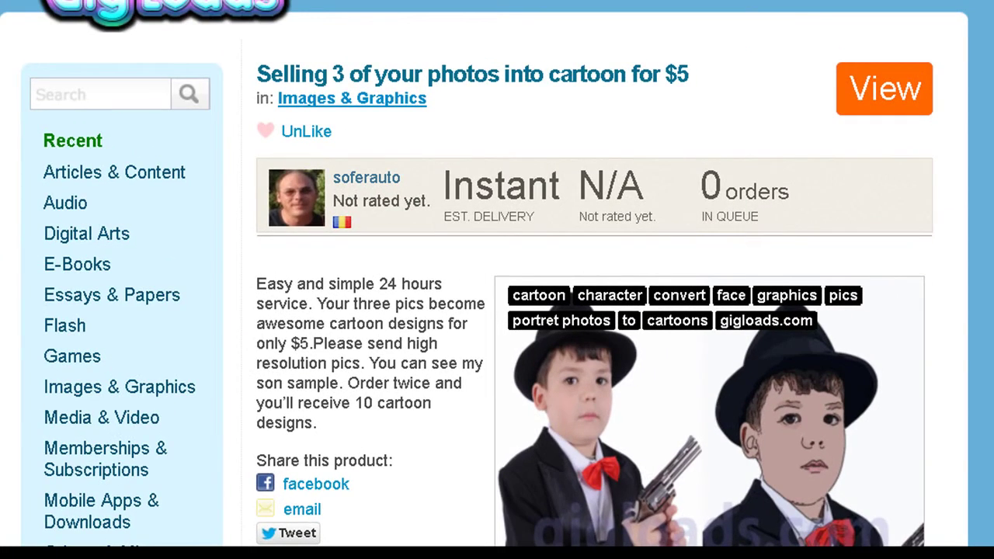
{"action": "scroll", "coordinate": [497, 280], "scroll_direction": "down", "scroll_amount": 5}
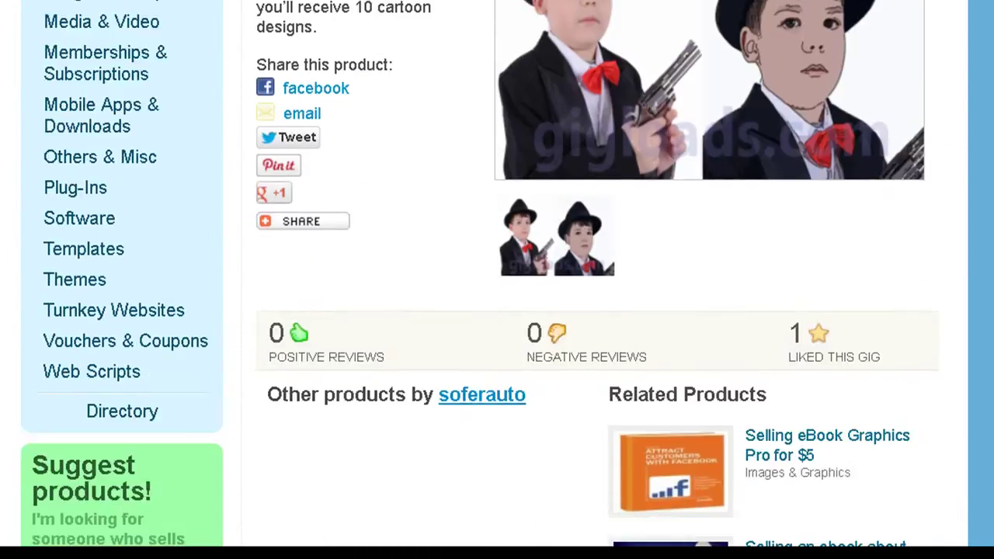
{"action": "scroll", "coordinate": [937, 39], "scroll_direction": "up", "scroll_amount": 5}
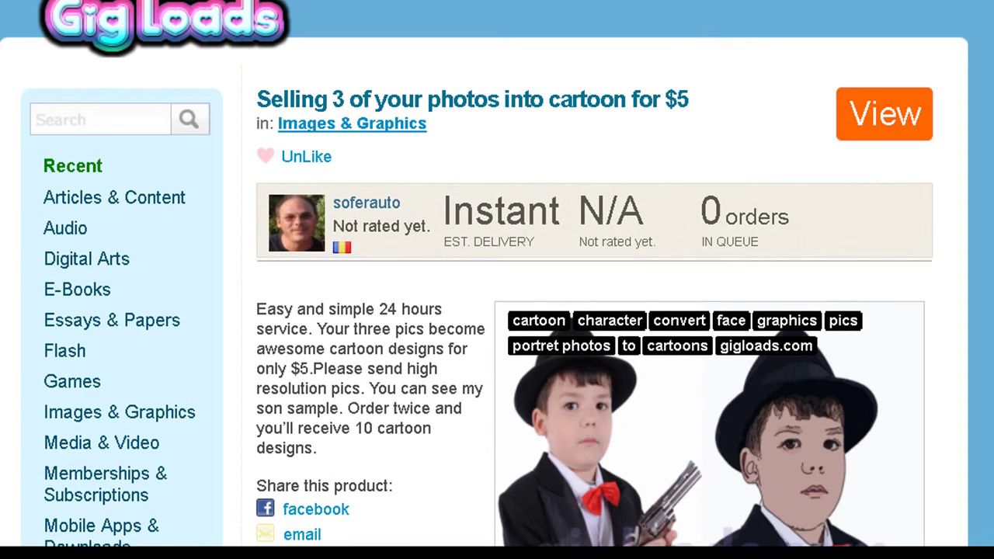
{"action": "scroll", "coordinate": [497, 279], "scroll_direction": "up", "scroll_amount": 1}
Show the seller's My Gigs list with the new gig Approved and Active
{"action": "left_click", "coordinate": [631, 15]}
{"action": "left_click", "coordinate": [631, 78]}
{"action": "left_click", "coordinate": [629, 82]}
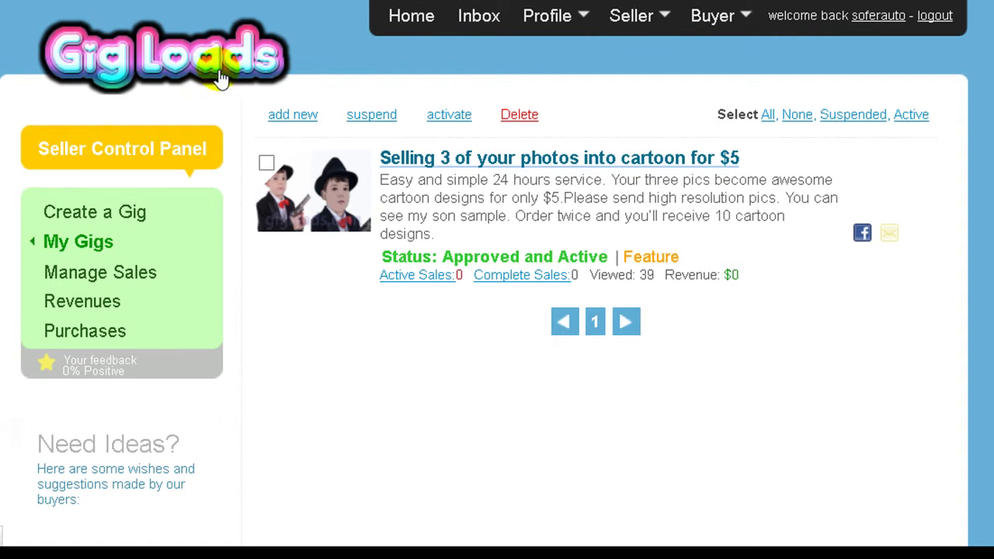
Return to the home listings, with the cartoon gig first, and go to the Directory
{"action": "left_click", "coordinate": [208, 70]}
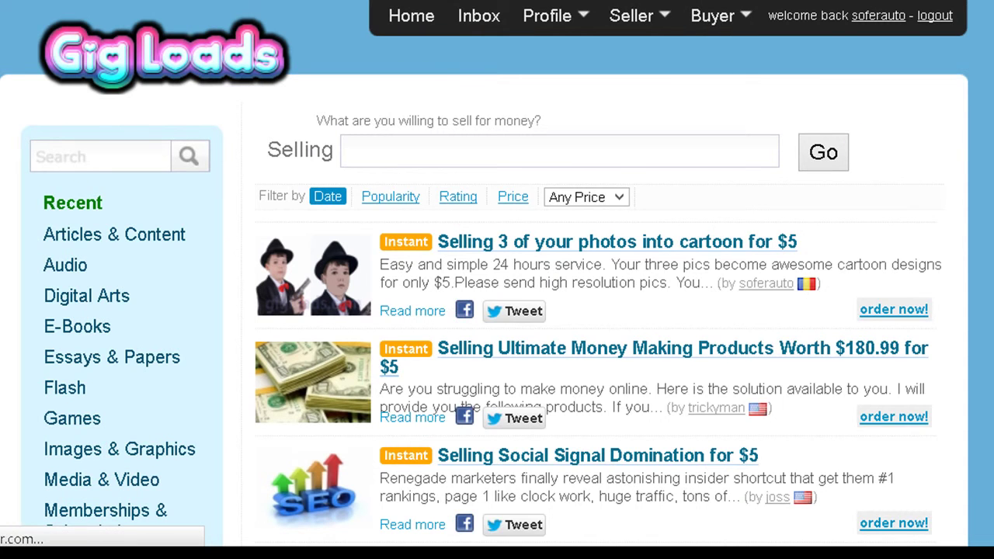
{"action": "scroll", "coordinate": [497, 280], "scroll_direction": "down", "scroll_amount": 3}
{"action": "scroll", "coordinate": [497, 311], "scroll_direction": "down", "scroll_amount": 4}
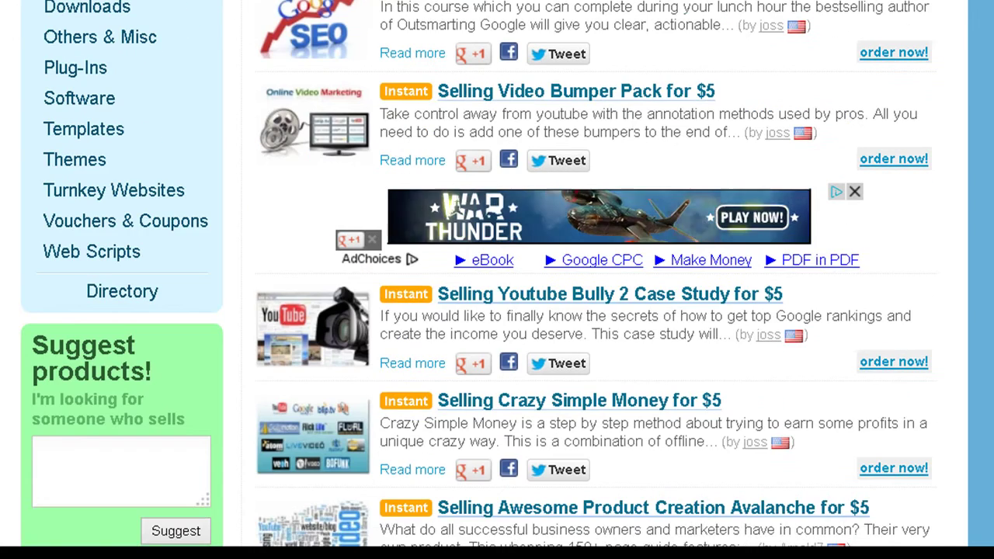
{"action": "left_click", "coordinate": [111, 293]}
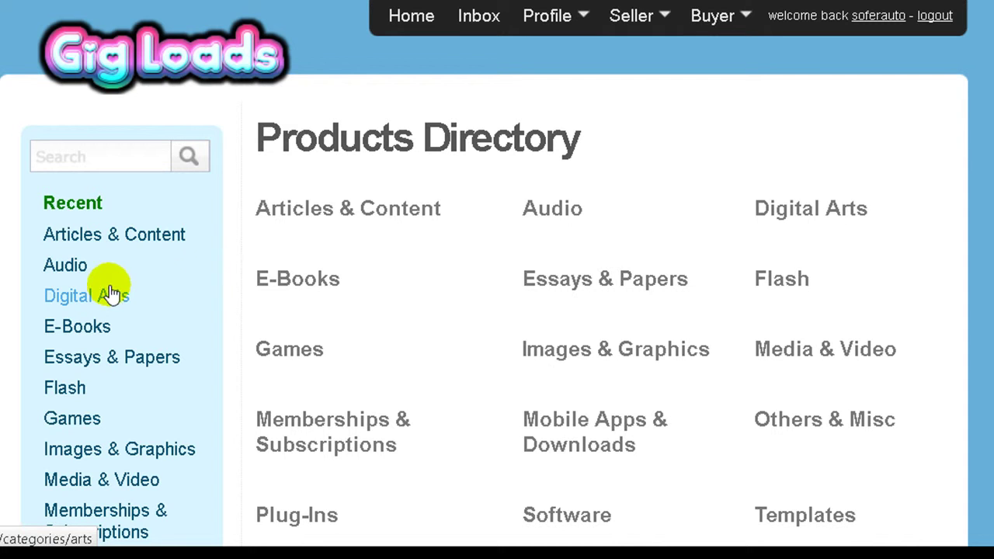
Scroll through the Products Directory categories from Articles & Content to Web Scripts
{"action": "scroll", "coordinate": [497, 310], "scroll_direction": "down", "scroll_amount": 3}
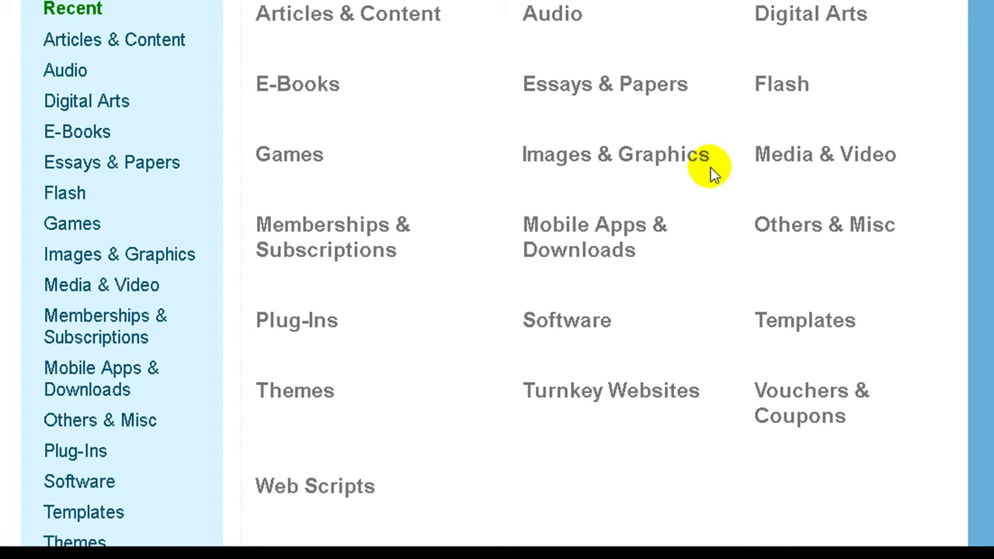
{"action": "scroll", "coordinate": [714, 171], "scroll_direction": "up", "scroll_amount": 3}
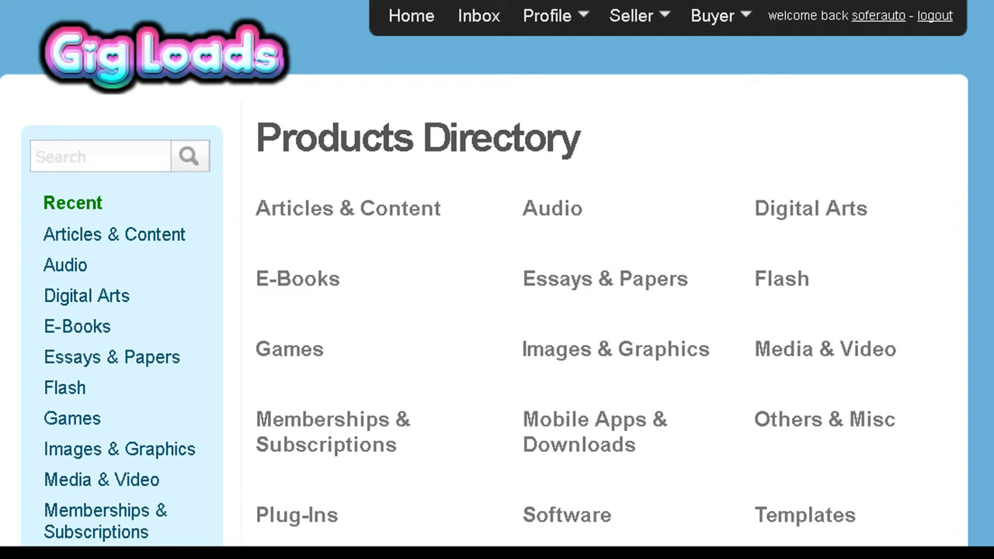
{"action": "scroll", "coordinate": [497, 310], "scroll_direction": "down", "scroll_amount": 1}
{"action": "scroll", "coordinate": [497, 311], "scroll_direction": "up", "scroll_amount": 1}
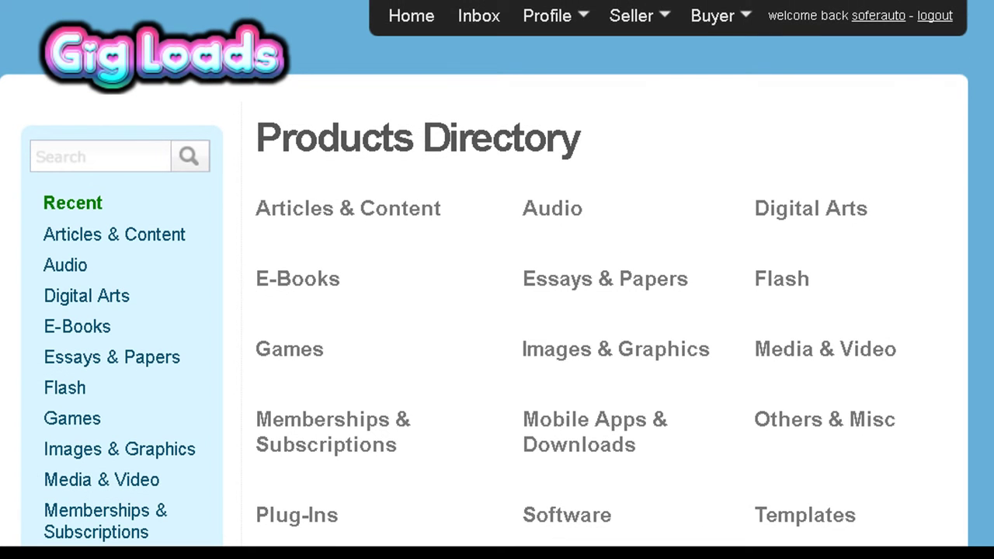